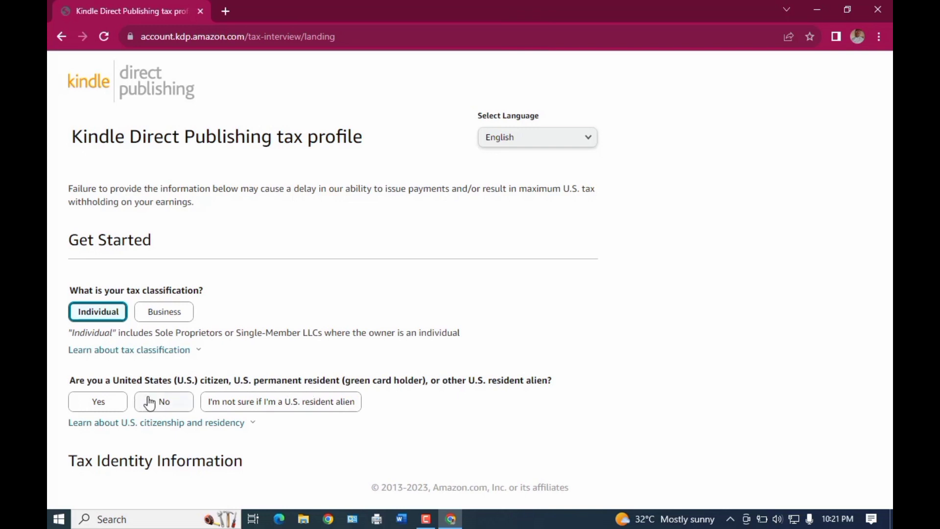
- Answer No to both the U.S. citizen/resident question and the intermediary agent question
click(181, 408)
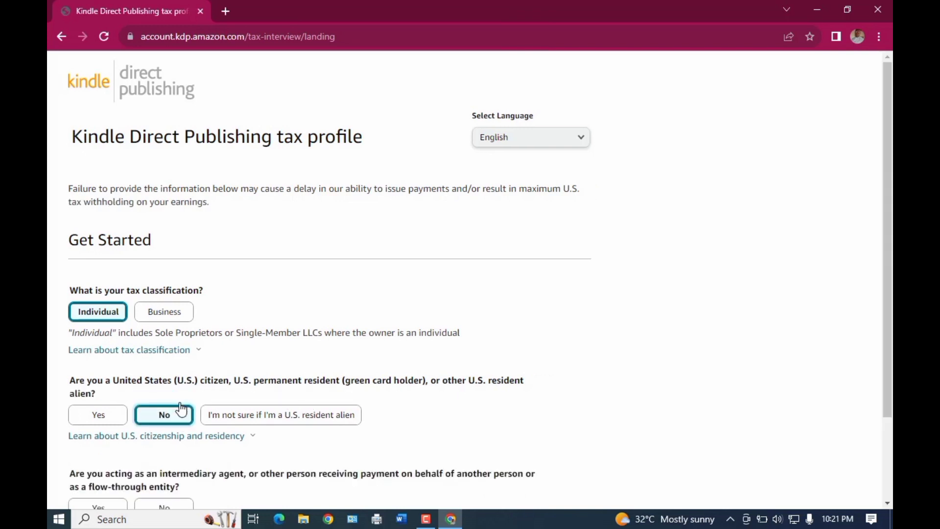
scroll(287, 382, down, 2)
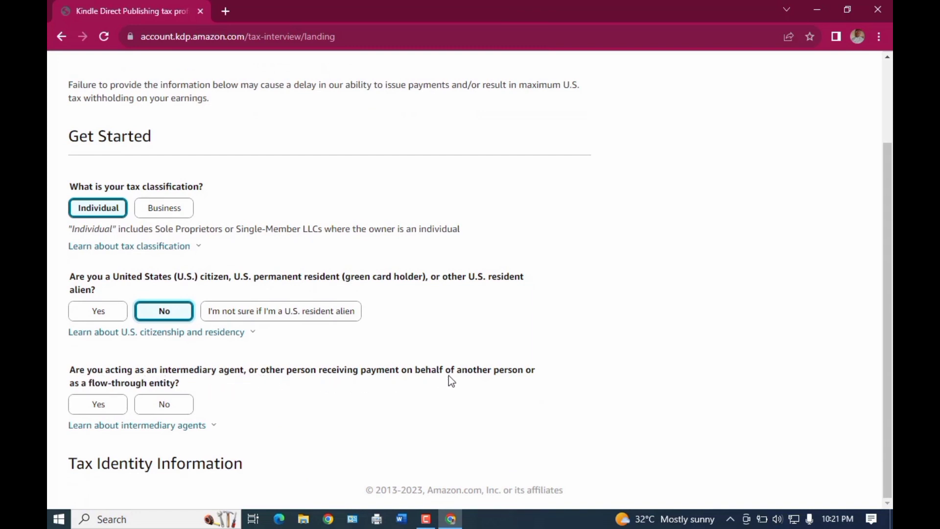
click(167, 413)
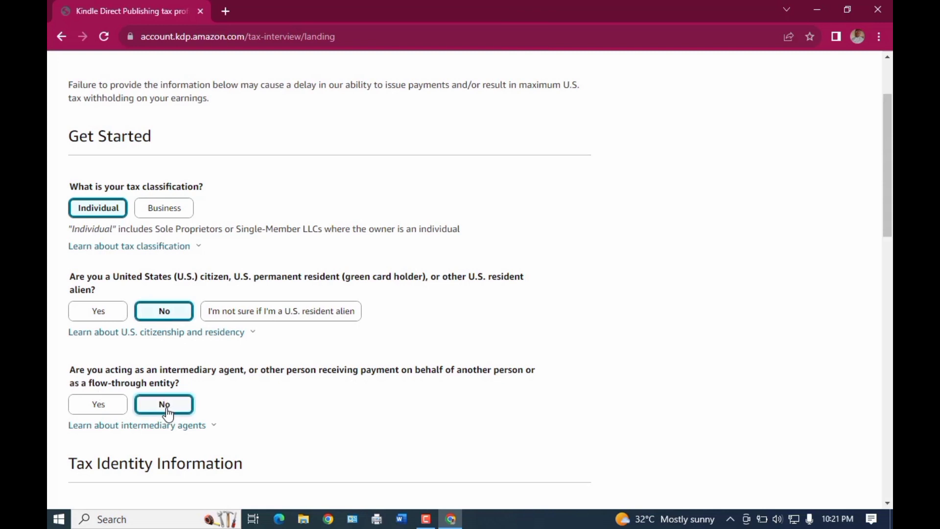
scroll(248, 381, down, 6)
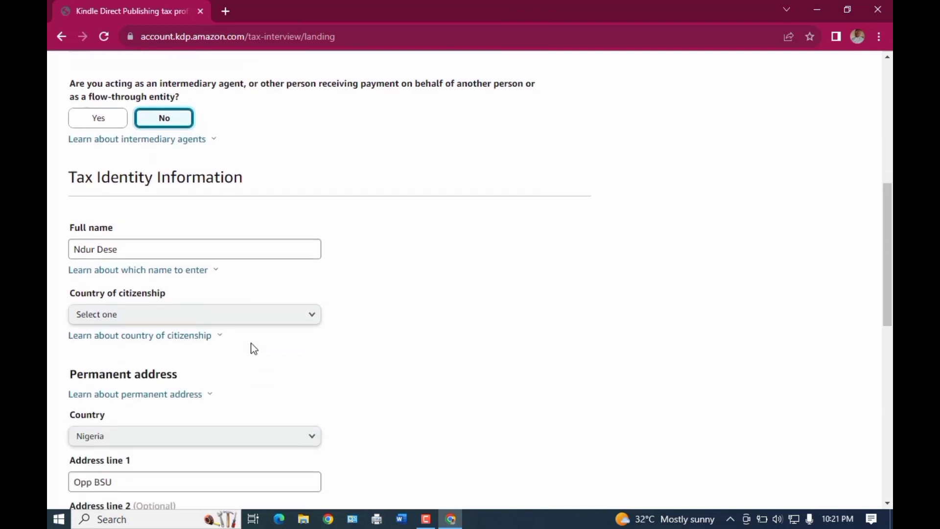
scroll(254, 348, down, 1)
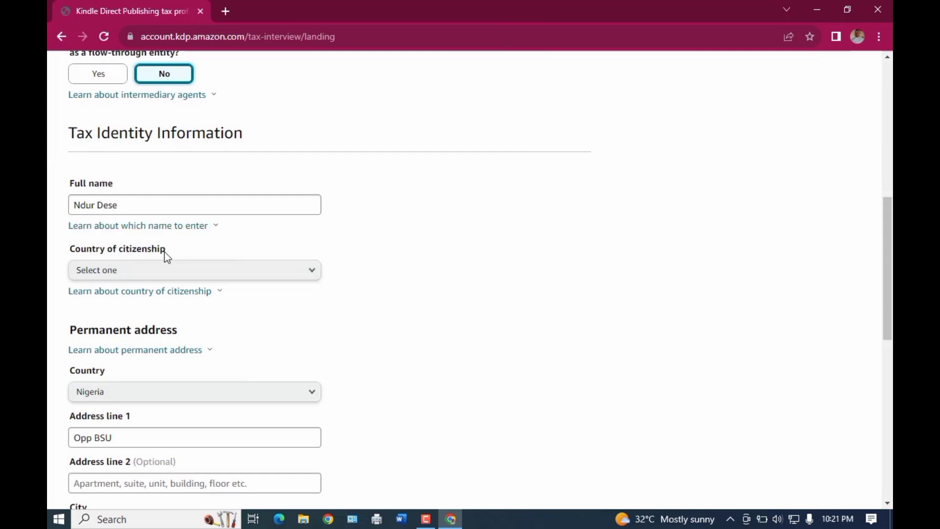
- Pick Nigeria from the Country of citizenship list, then scroll down to the TIN section
click(307, 272)
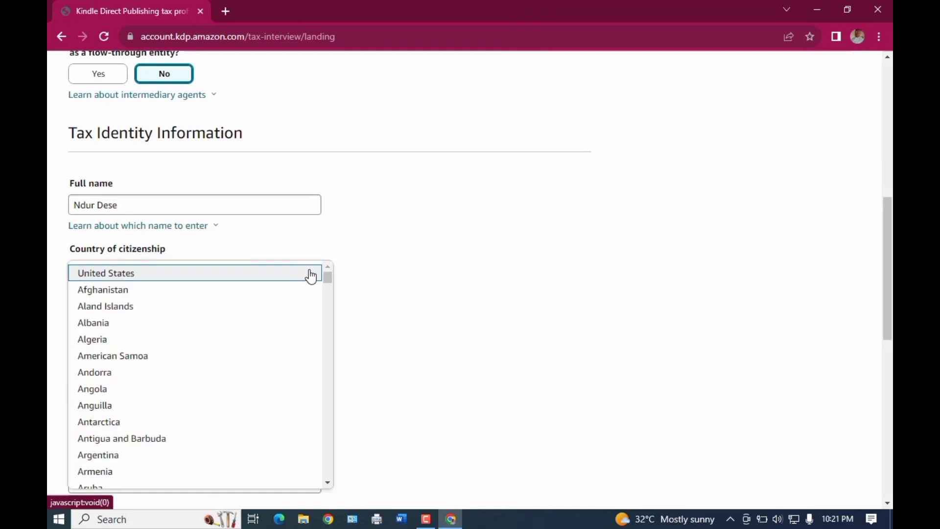
scroll(99, 325, down, 20)
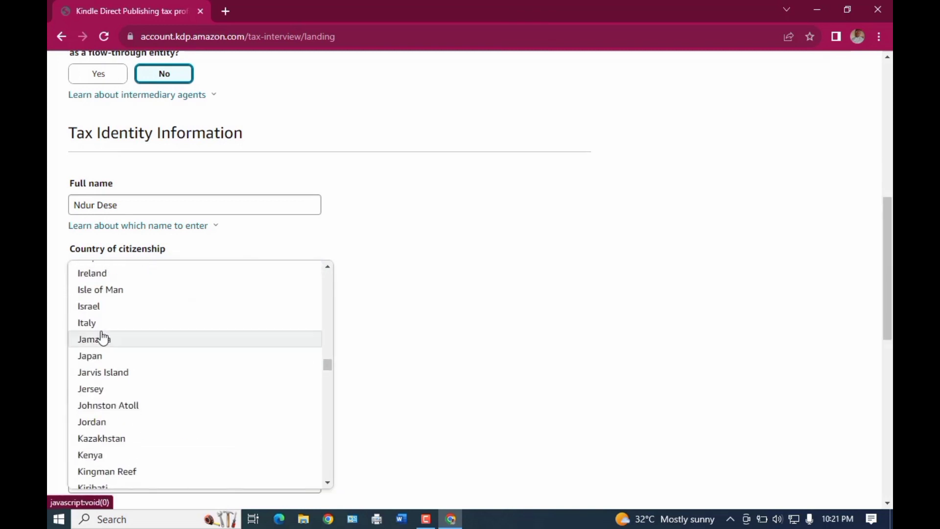
scroll(101, 340, down, 9)
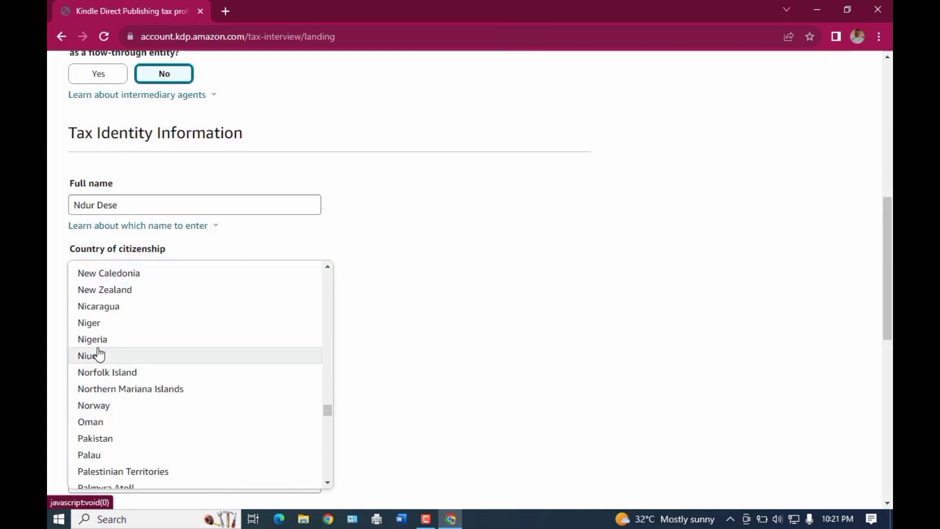
click(97, 344)
scroll(165, 334, down, 3)
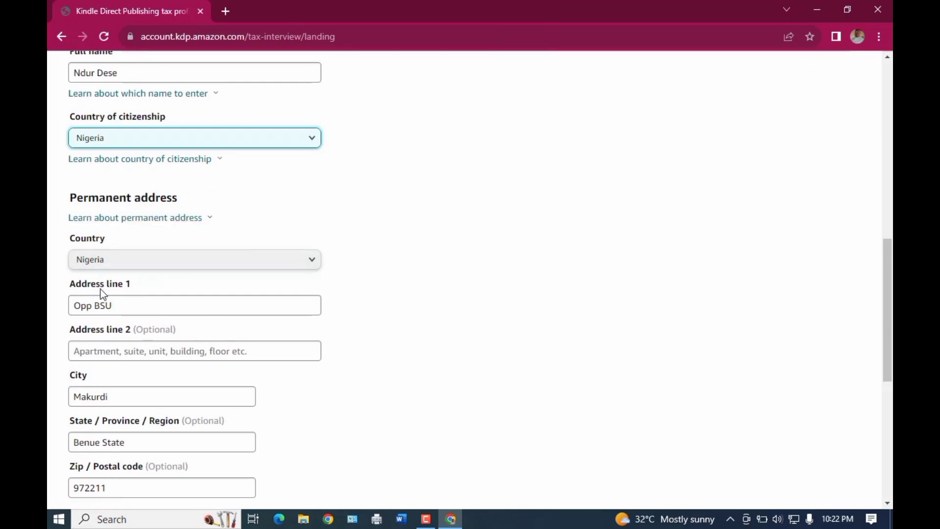
scroll(132, 374, down, 3)
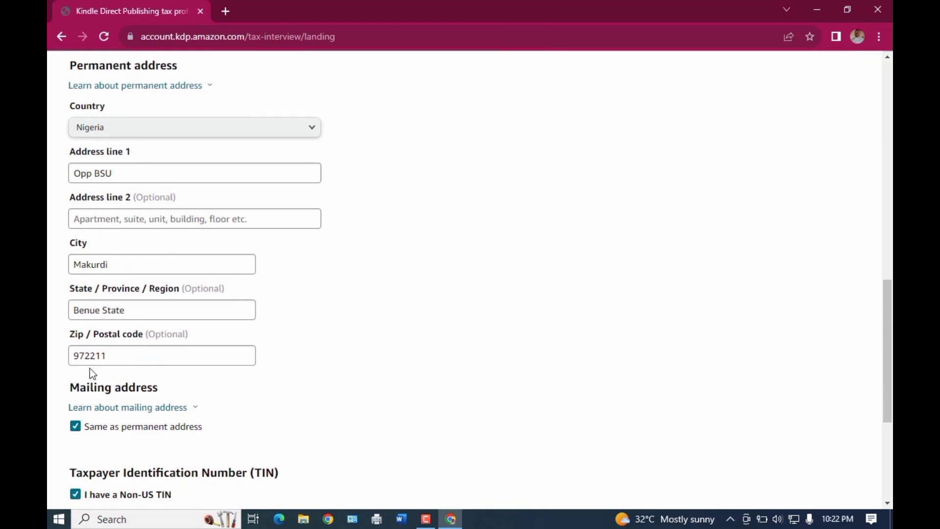
scroll(187, 346, down, 1)
scroll(181, 348, down, 1)
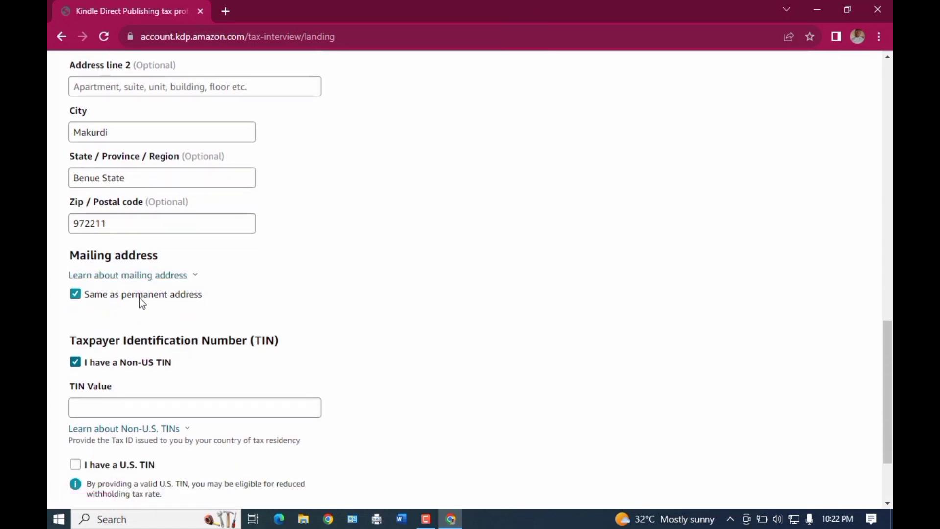
scroll(189, 297, down, 2)
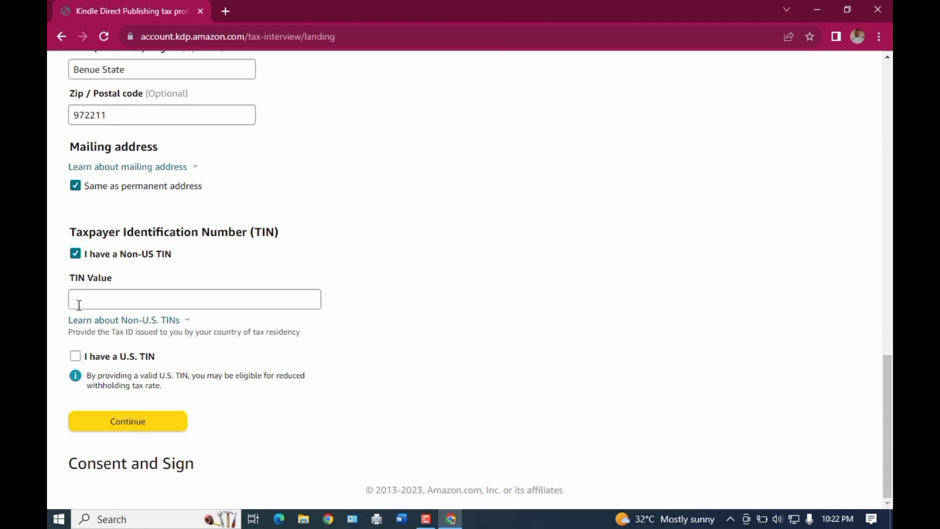
- Uncheck 'I have a Non-US TIN' and choose the 'have not obtained a TIN for other reasons' option
click(76, 254)
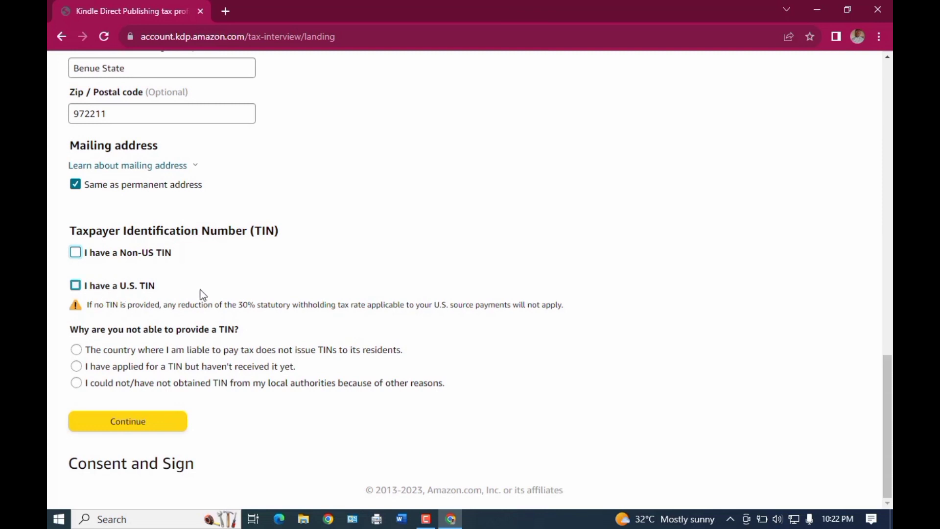
click(76, 383)
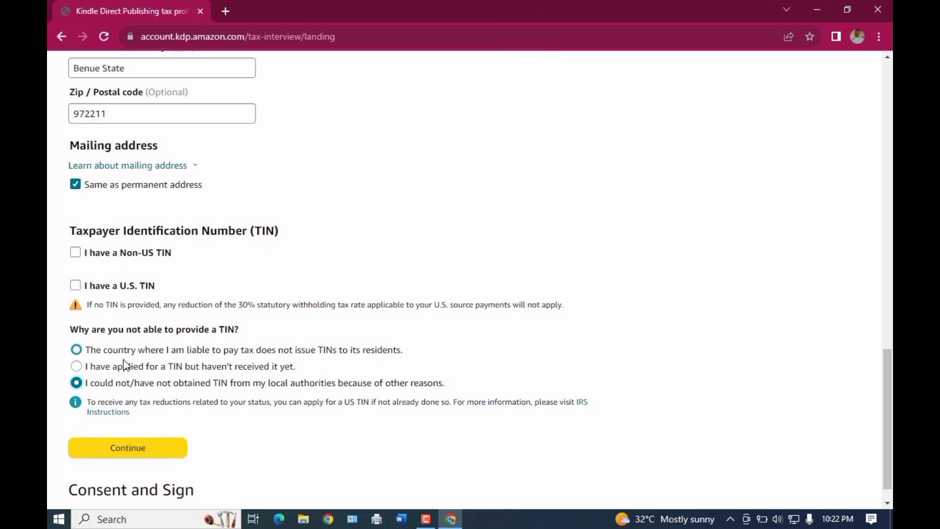
scroll(142, 353, down, 1)
scroll(143, 356, up, 1)
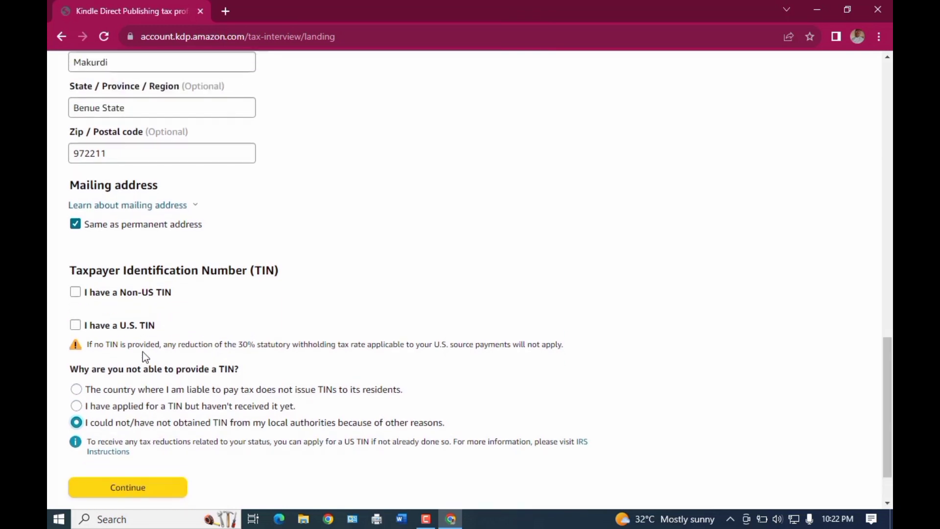
scroll(142, 351, down, 1)
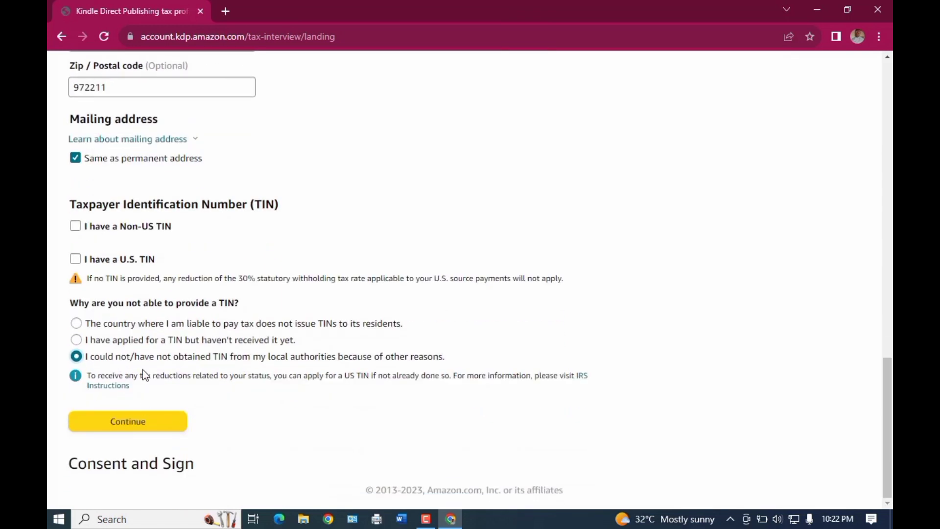
- Continue to the certification section and tick 'I certify that I have the capacity to sign'
click(135, 425)
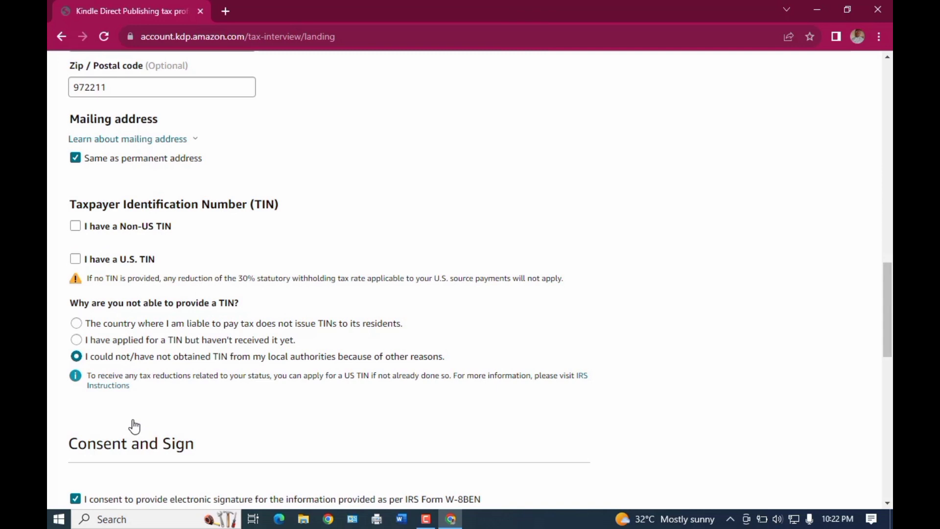
scroll(175, 397, down, 4)
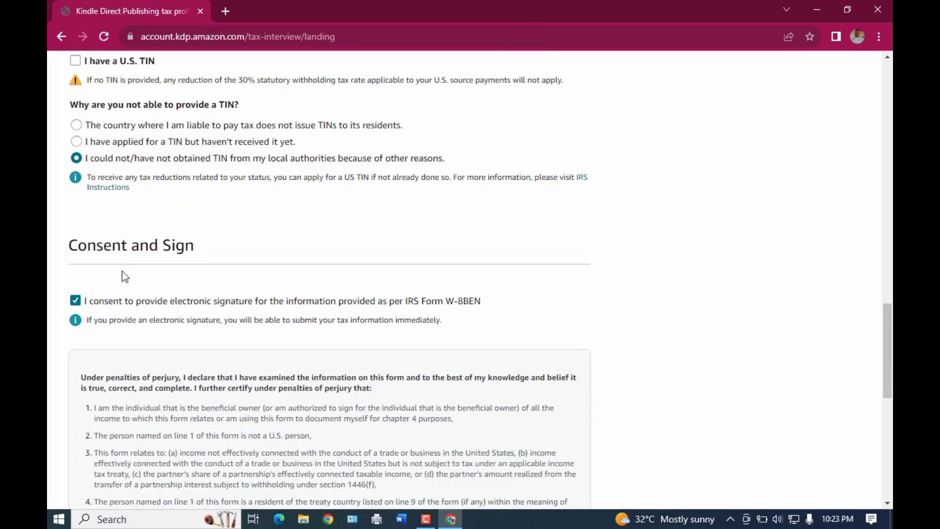
scroll(147, 218, down, 1)
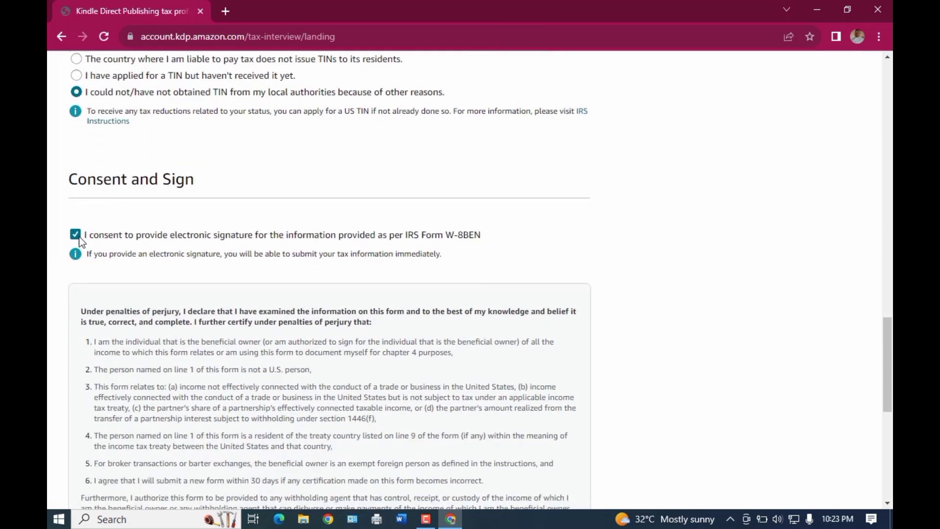
scroll(153, 239, down, 5)
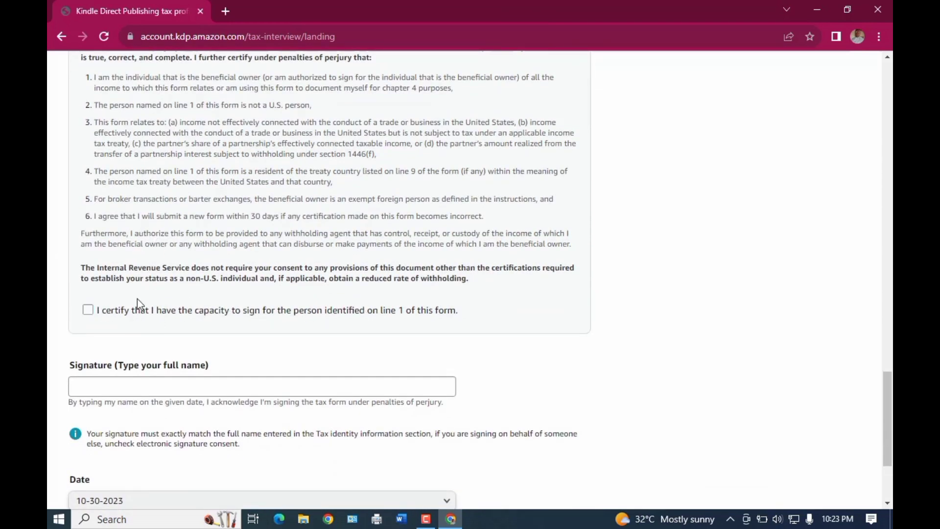
click(89, 310)
scroll(218, 342, down, 3)
scroll(218, 341, up, 3)
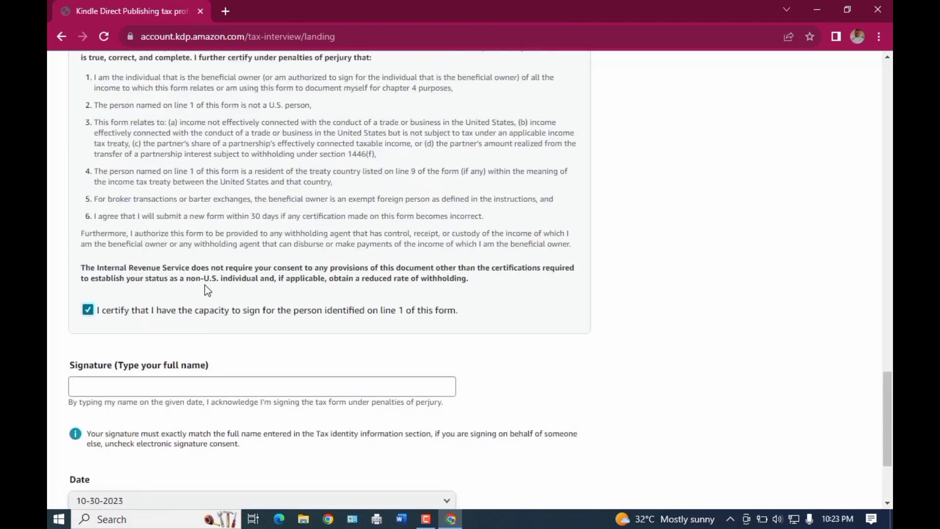
- Enter the full name from the identity section in the Signature field, correcting a typo
click(118, 388)
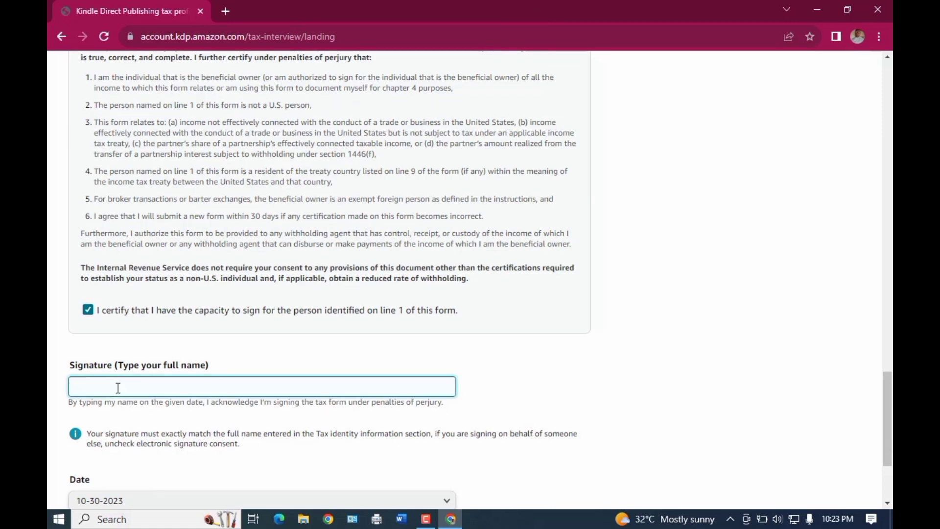
text(nDU)
key(BackSpace)
key(BackSpace)
key(BackSpace)
key(BackSpace)
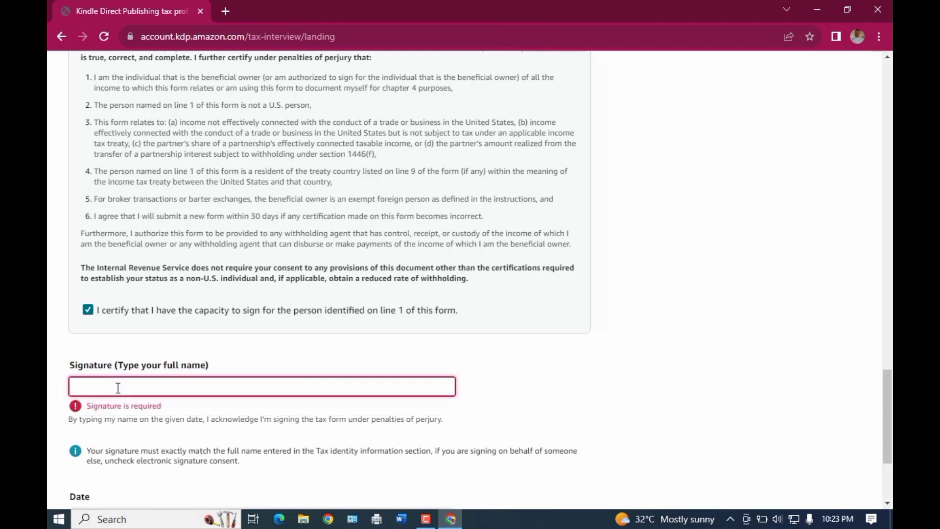
text(Ndur)
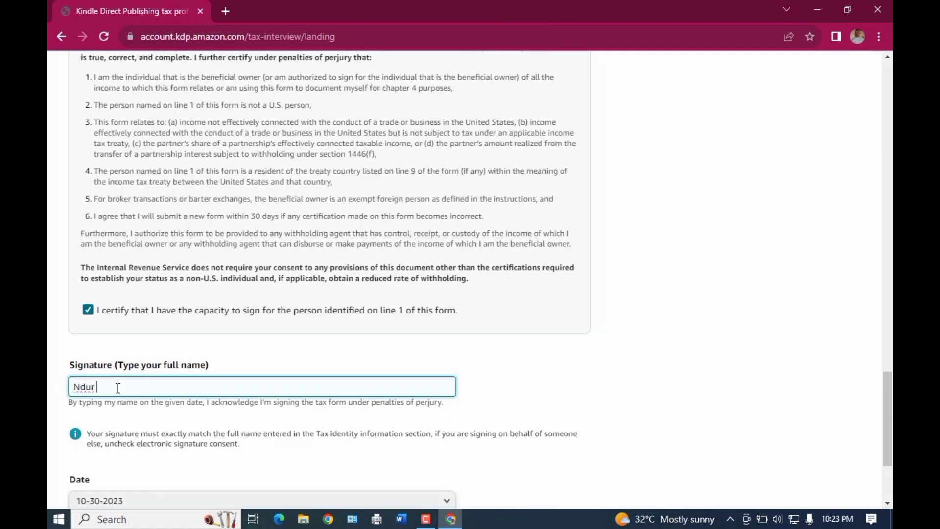
text( Dese)
scroll(251, 362, down, 3)
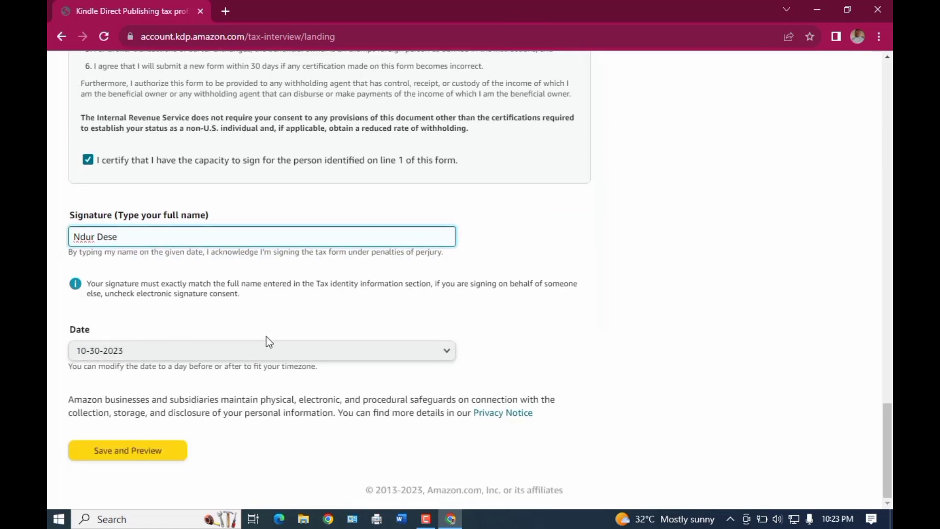
- Save the signed form, review the W-8BEN preview down to the bottom, and submit it
click(136, 453)
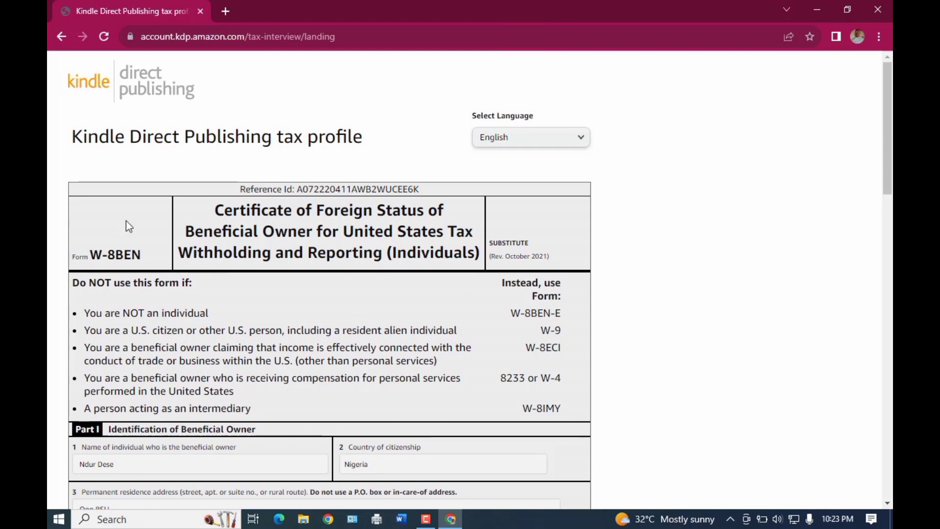
scroll(141, 289, down, 3)
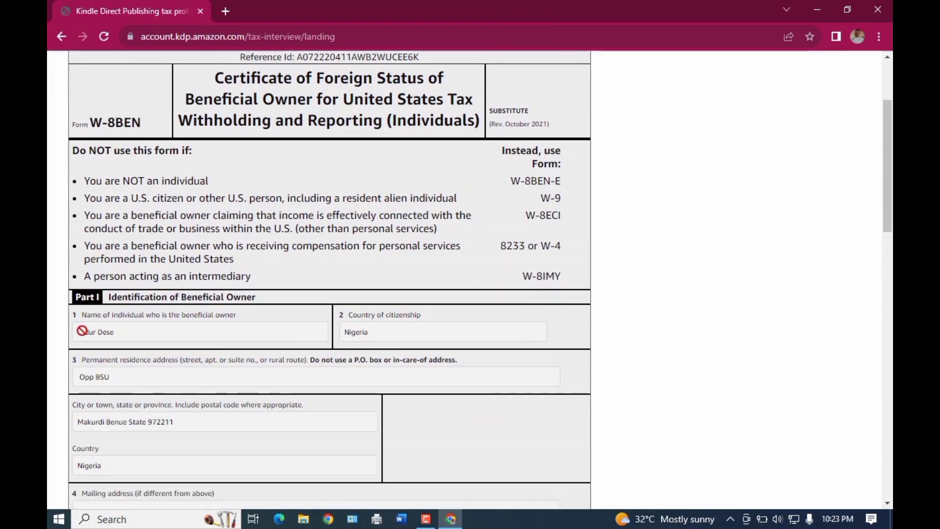
scroll(358, 333, down, 3)
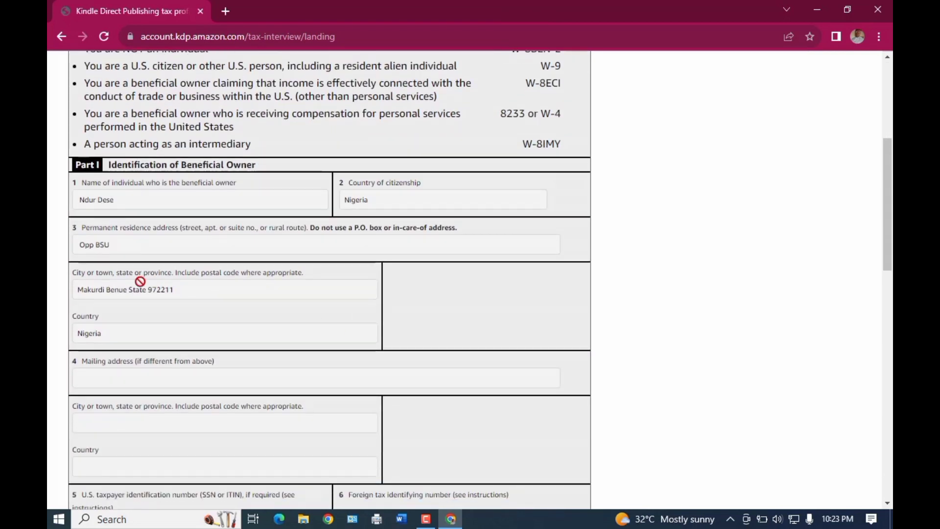
scroll(177, 371, down, 3)
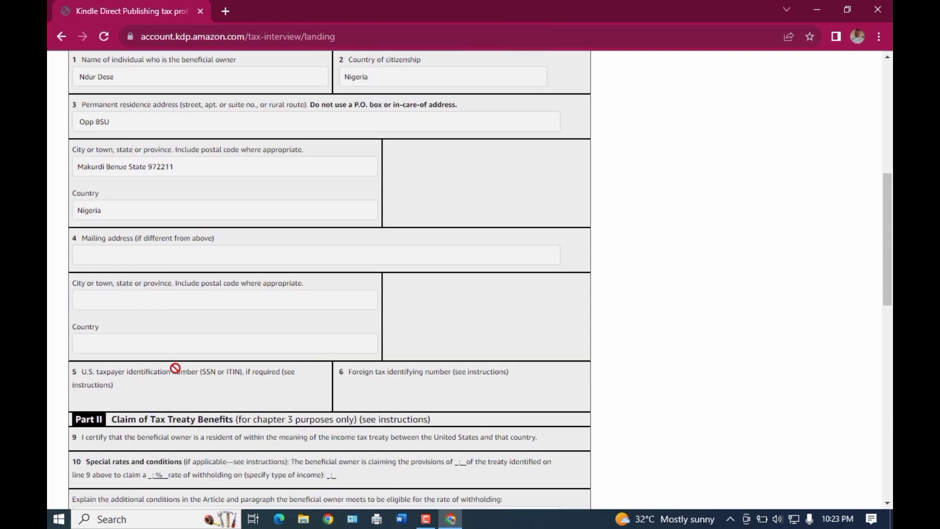
scroll(353, 374, down, 6)
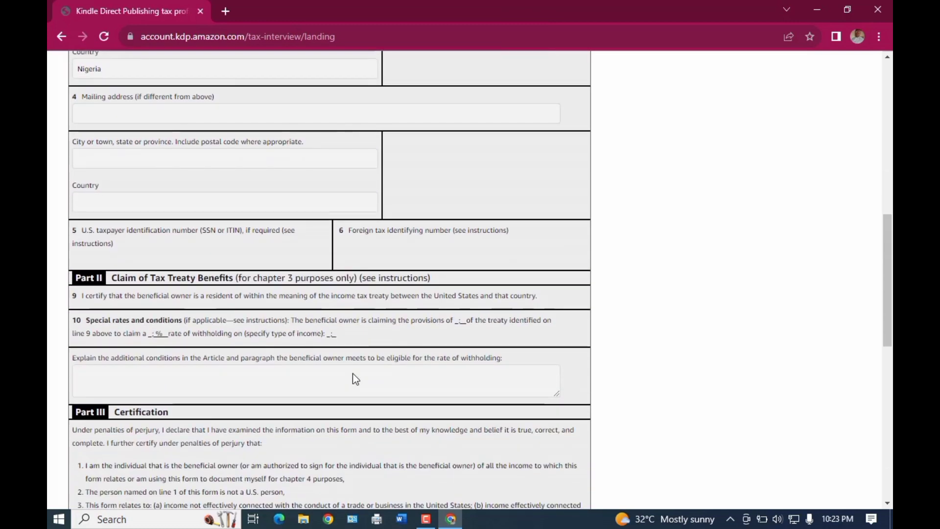
scroll(140, 357, down, 5)
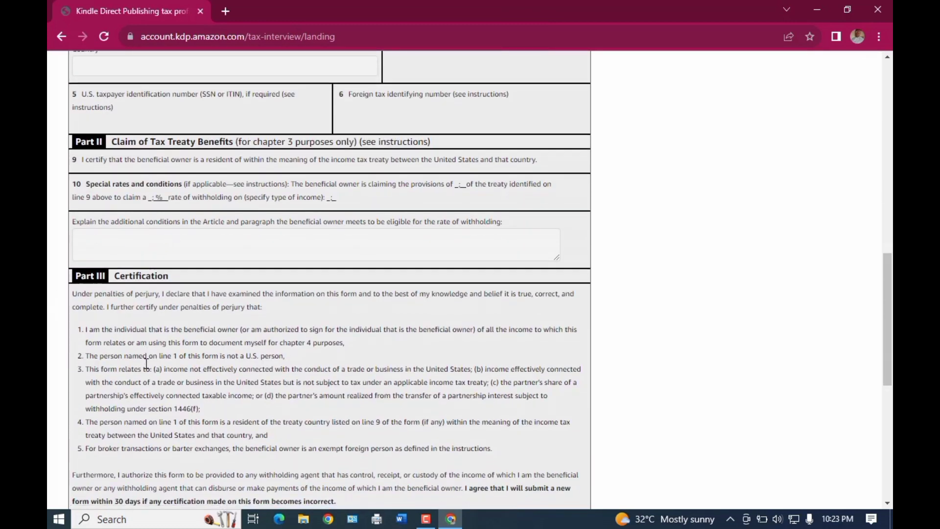
scroll(137, 362, down, 3)
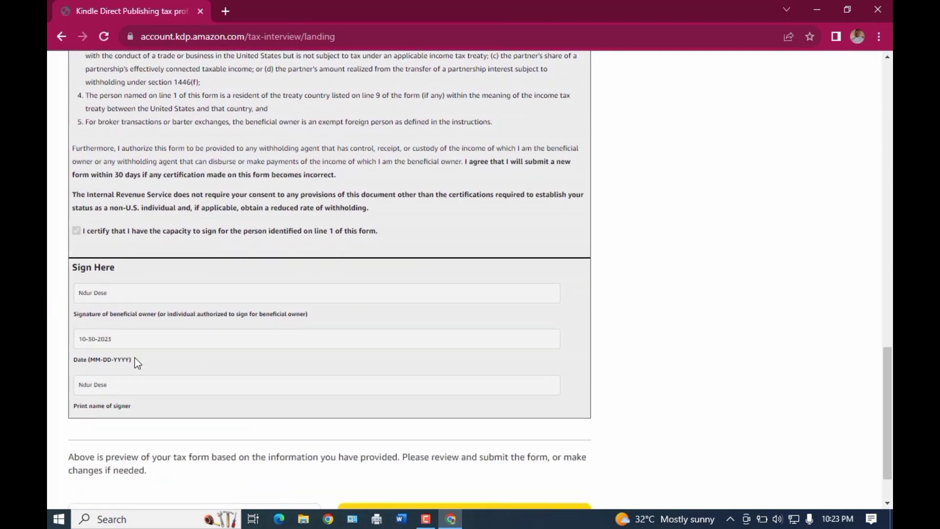
scroll(126, 356, down, 2)
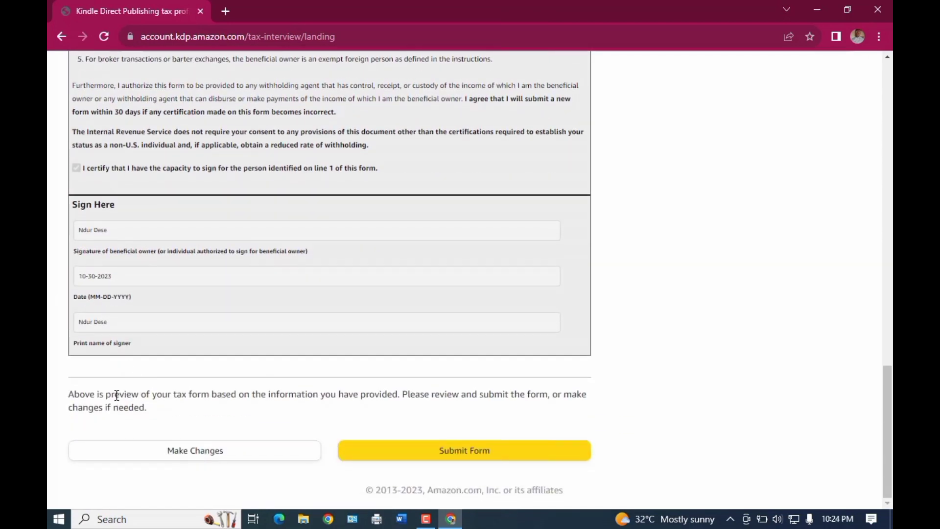
click(476, 457)
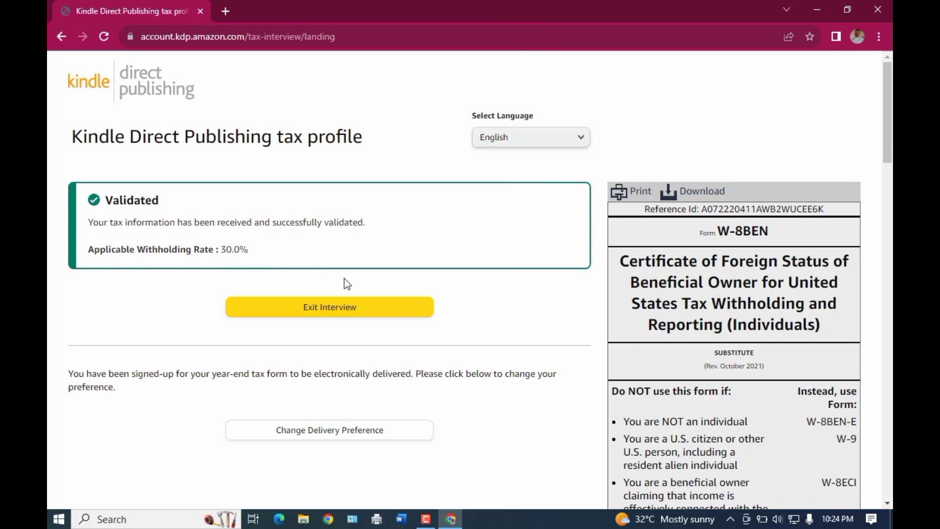
- Exit the interview once it shows Validated with a 30.0% withholding rate
click(331, 316)
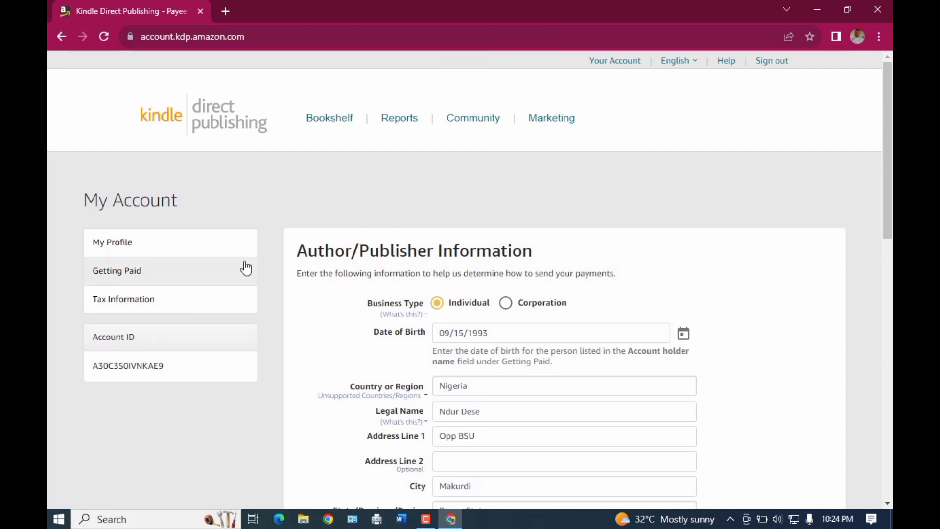
- Save the My Account details after seeing Tax Interview Completed, then go to Bookshelf
scroll(481, 280, down, 1)
scroll(480, 280, down, 3)
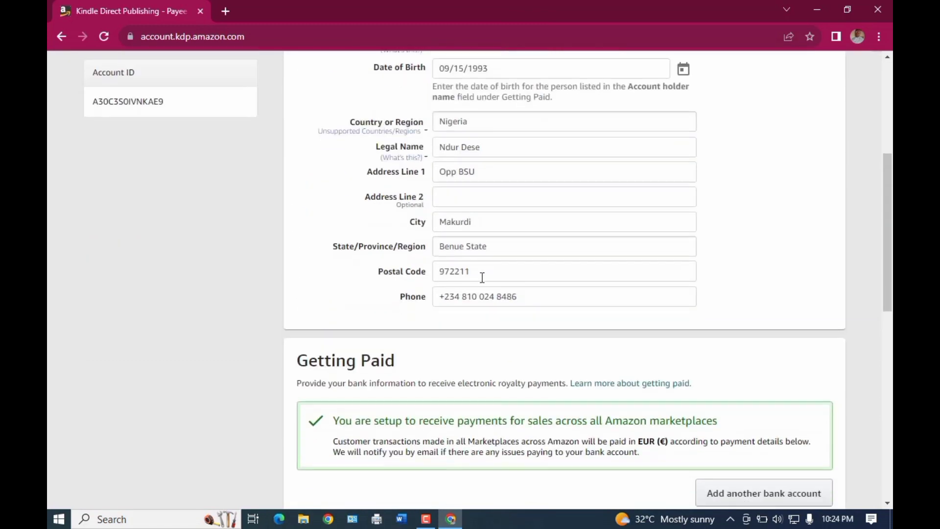
scroll(465, 368, down, 2)
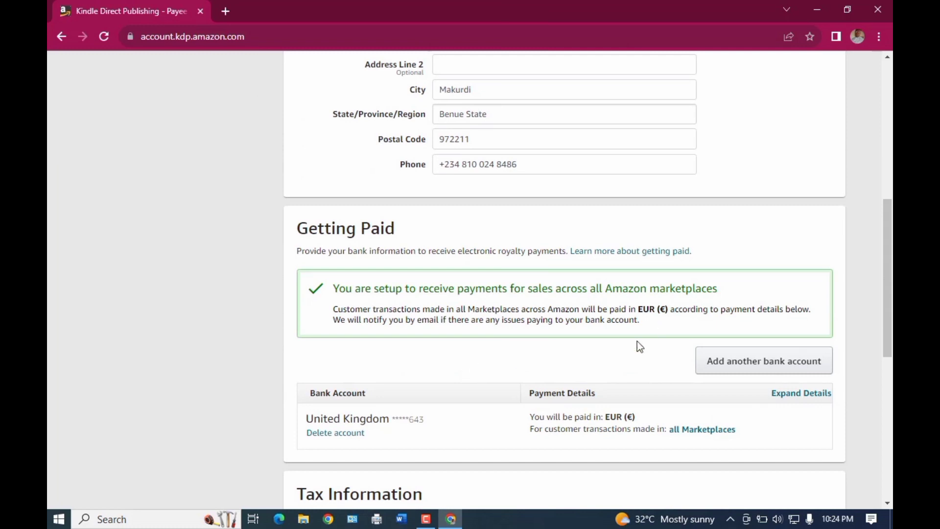
scroll(519, 369, down, 1)
scroll(519, 357, down, 2)
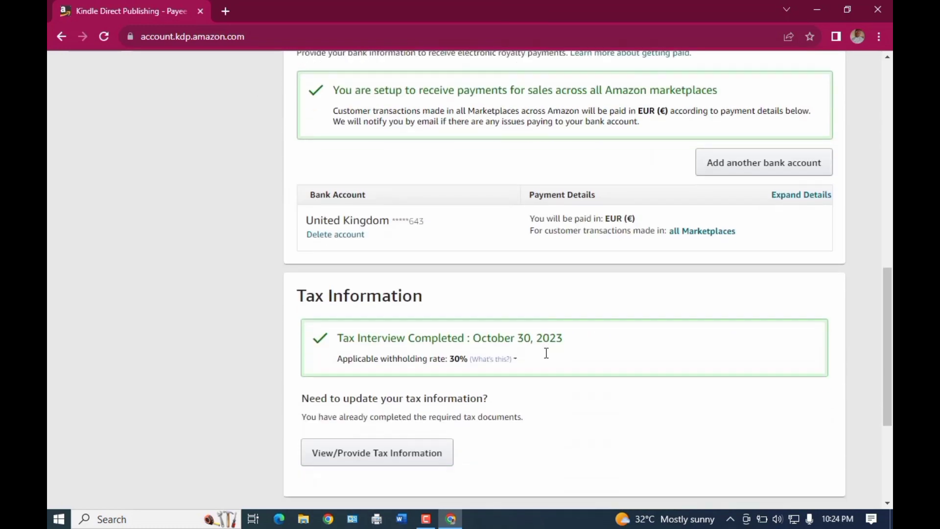
scroll(535, 404, down, 3)
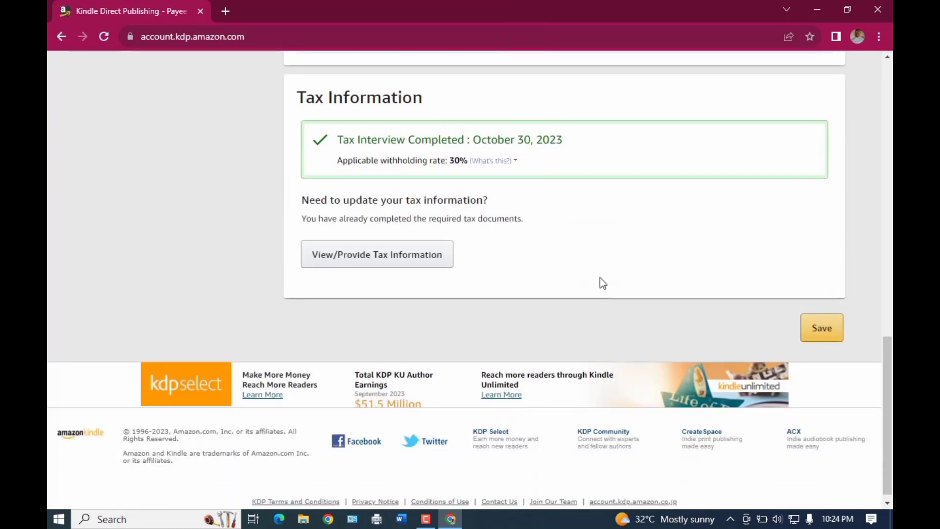
click(827, 334)
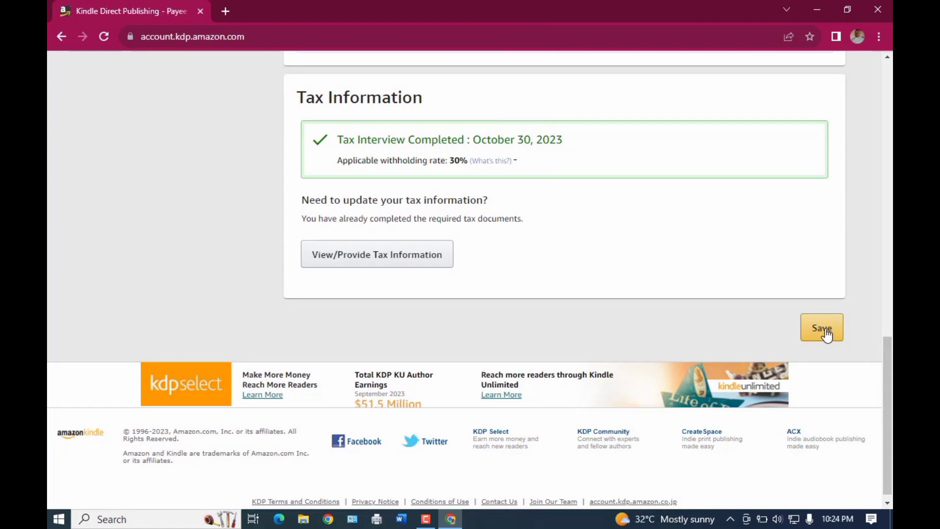
scroll(826, 335, up, 15)
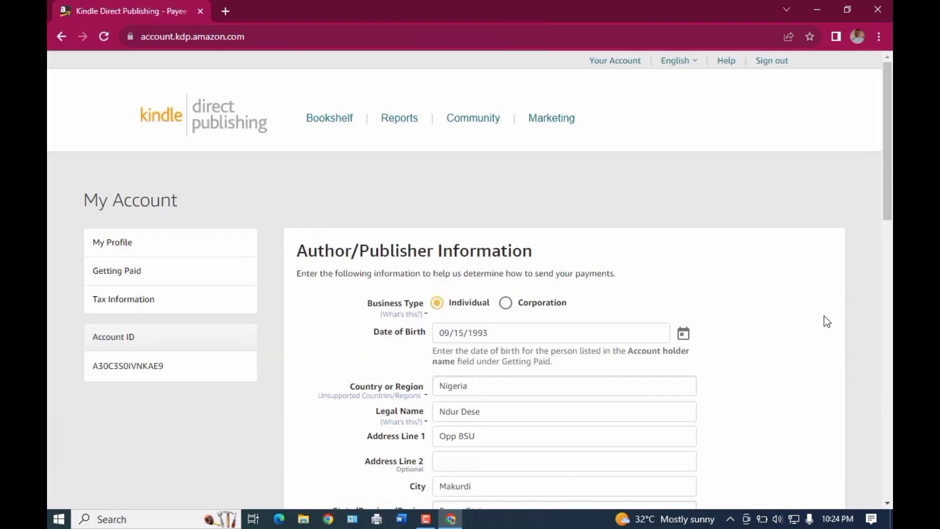
click(335, 126)
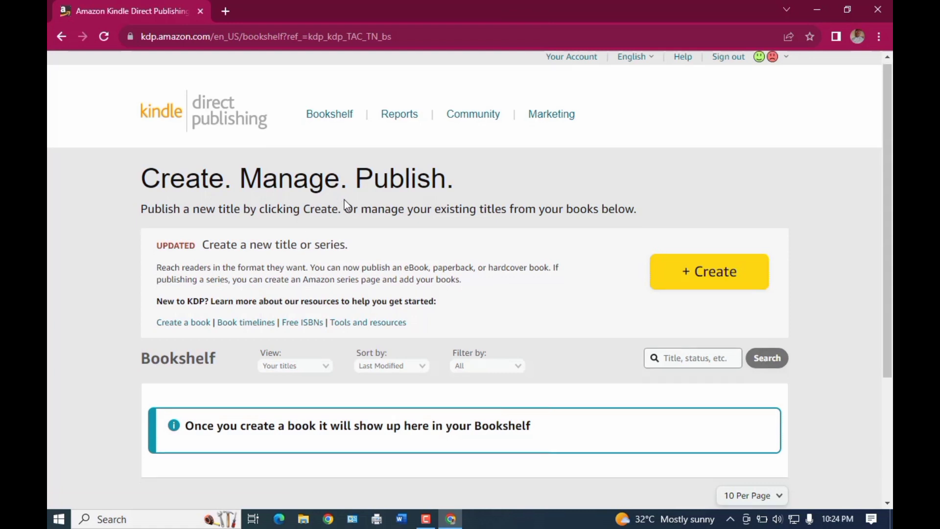
- From the Bookshelf, use + Create and pick Create eBook on the Kindle eBook card
scroll(345, 200, down, 3)
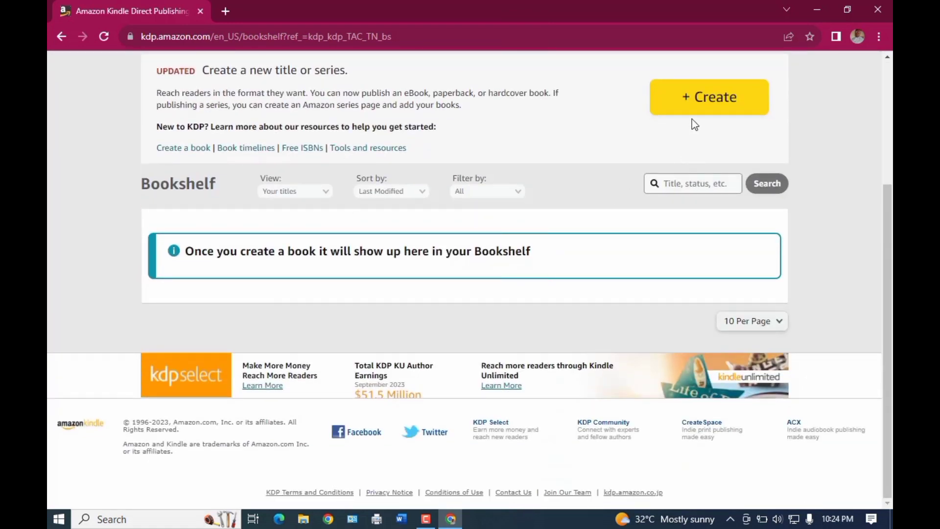
click(696, 99)
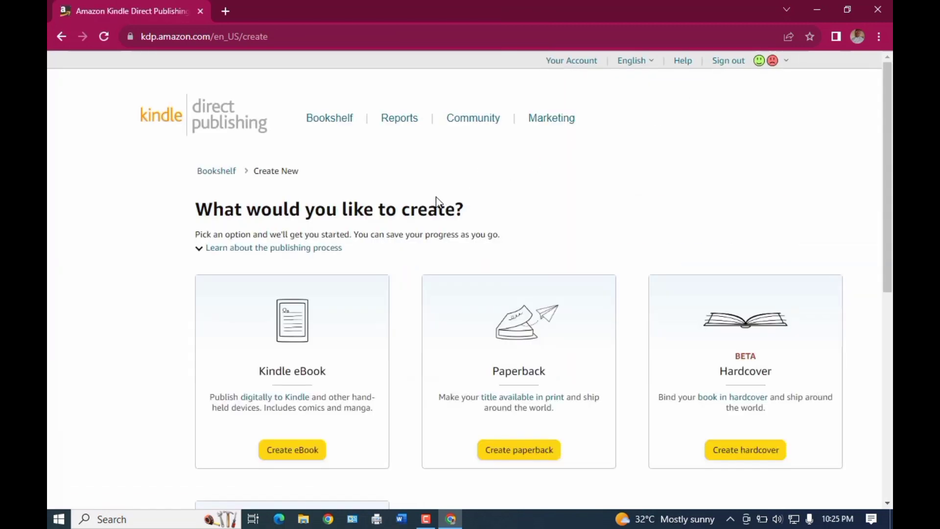
scroll(778, 351, down, 4)
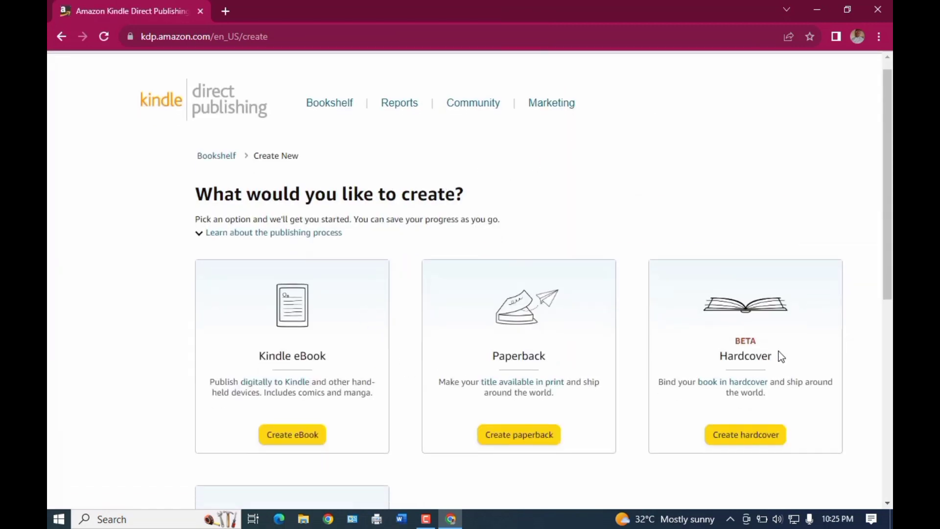
scroll(781, 356, up, 4)
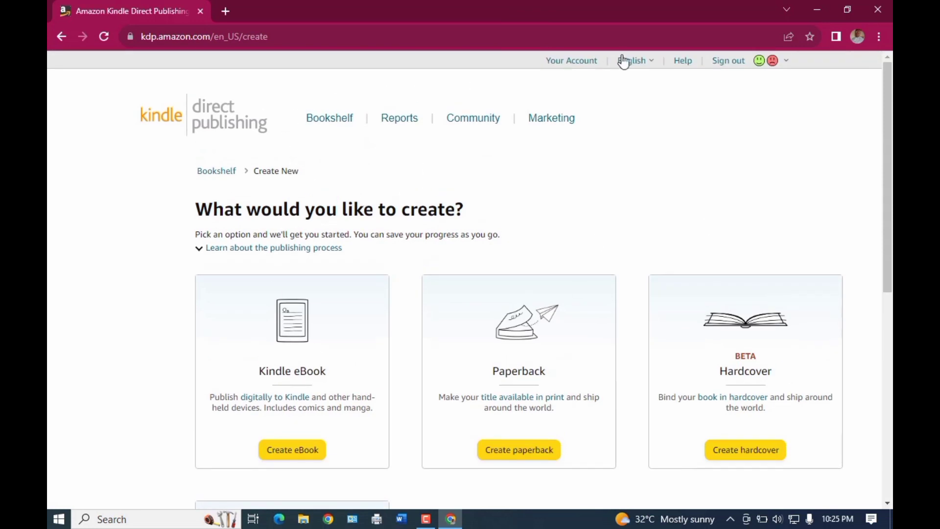
scroll(435, 268, down, 8)
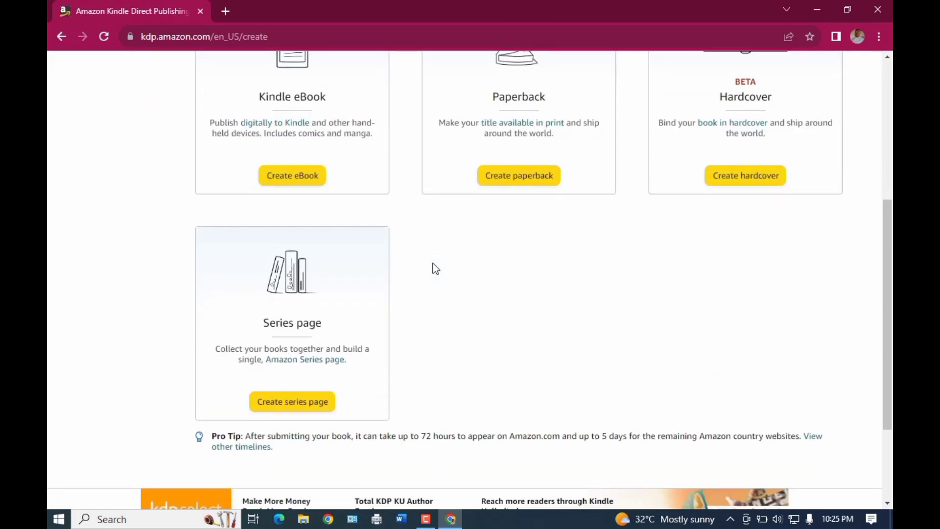
scroll(435, 267, up, 8)
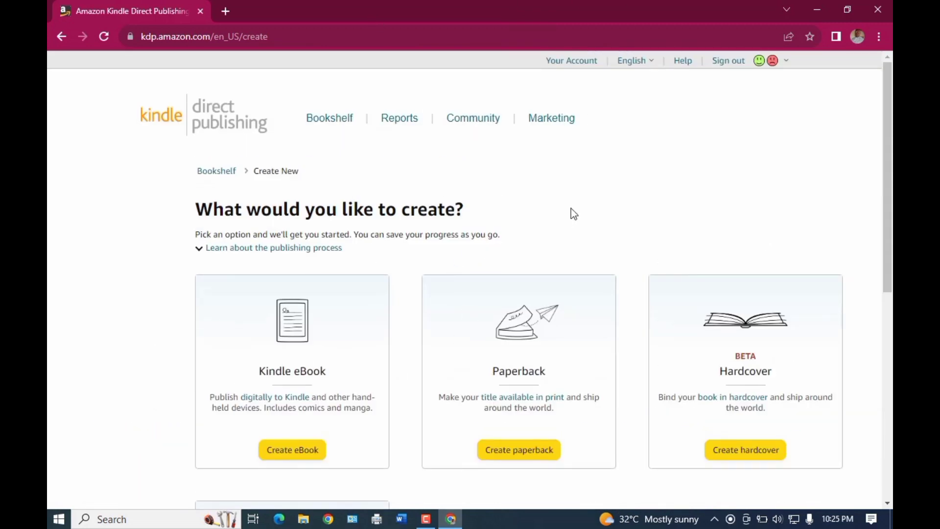
scroll(480, 289, down, 1)
click(291, 386)
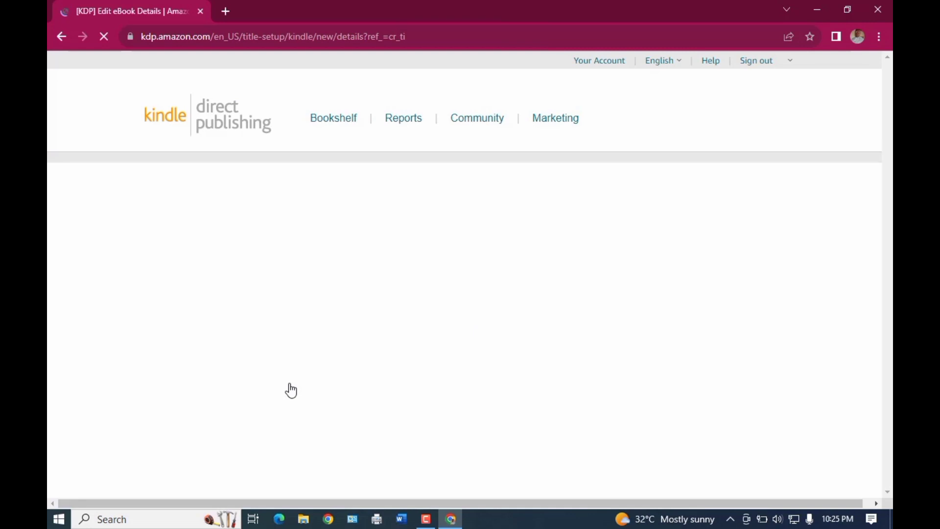
- Scroll through the blank Kindle eBook Details page and back up, then minimize the browser
scroll(405, 271, down, 5)
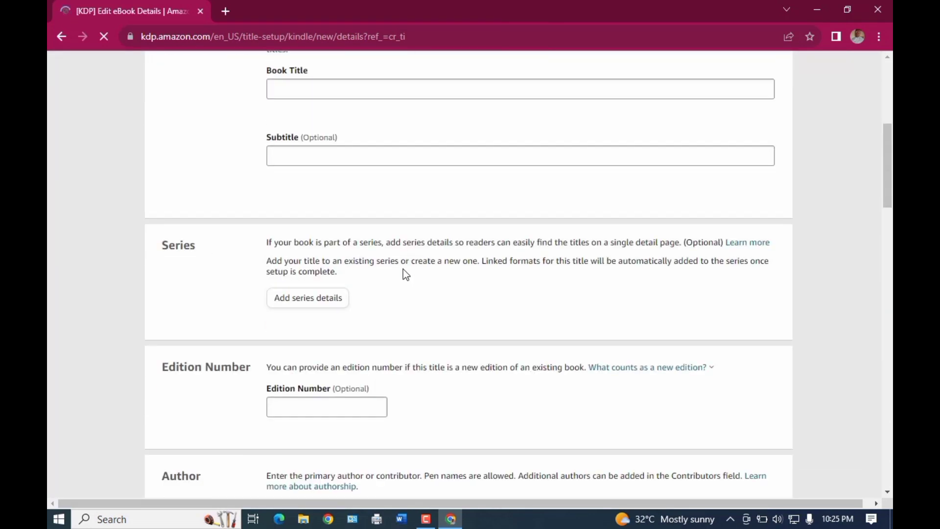
scroll(405, 279, down, 15)
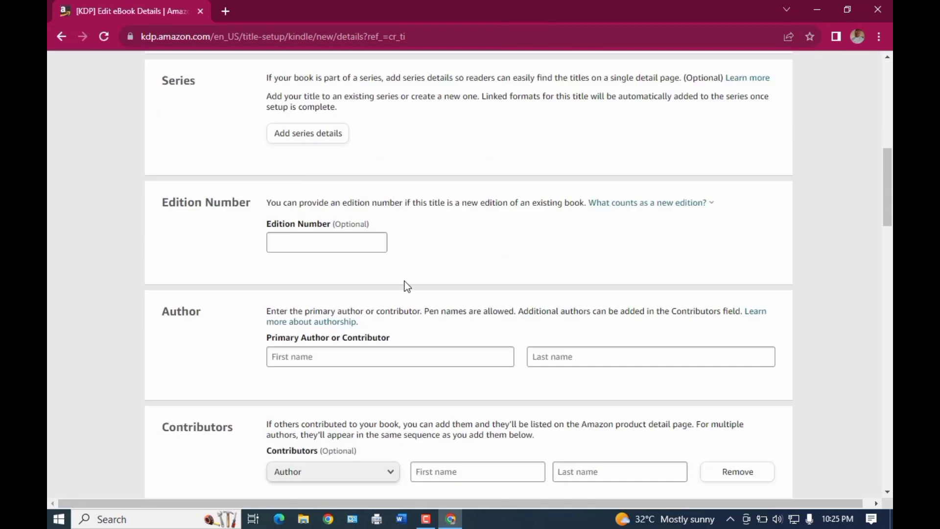
scroll(405, 291, down, 20)
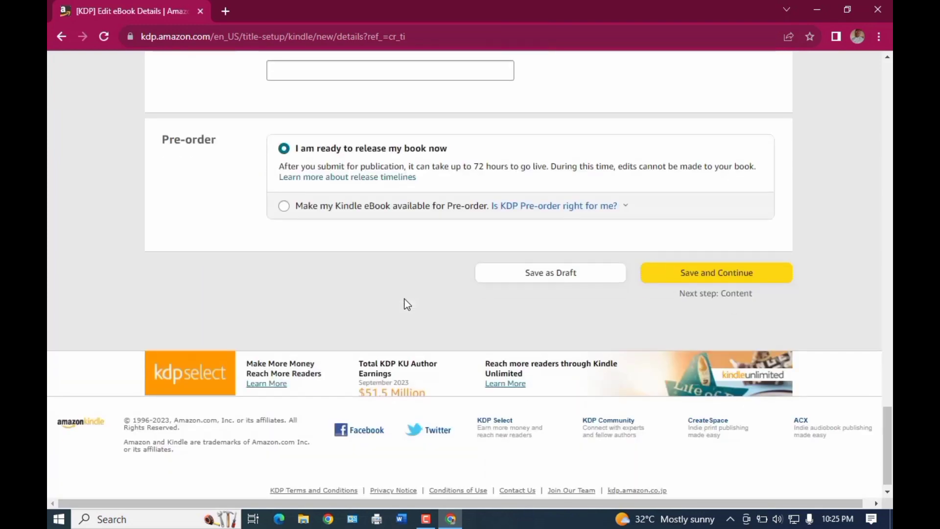
scroll(405, 303, up, 8)
scroll(405, 302, up, 20)
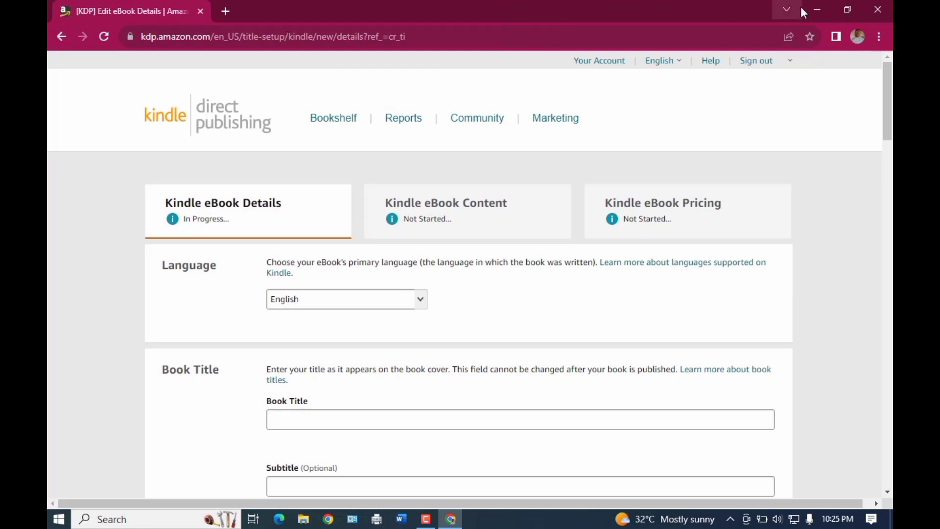
click(815, 8)
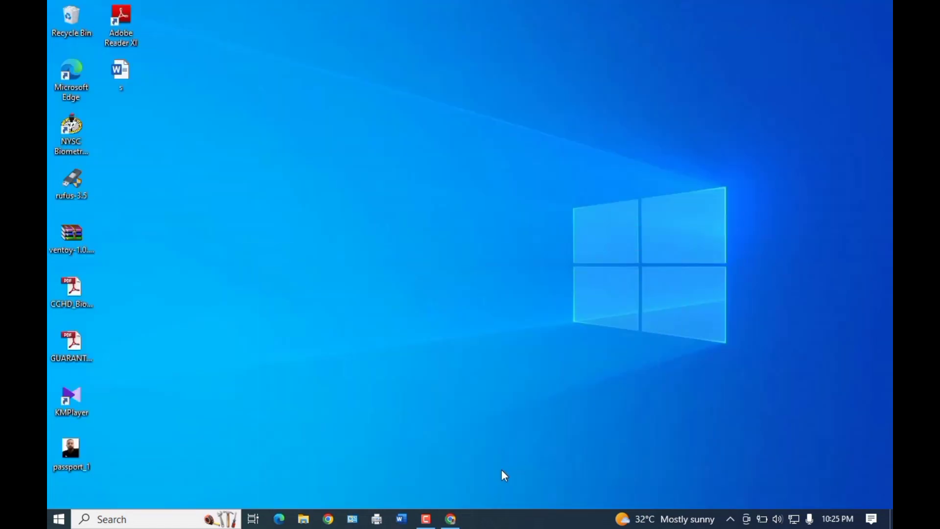
click(428, 513)
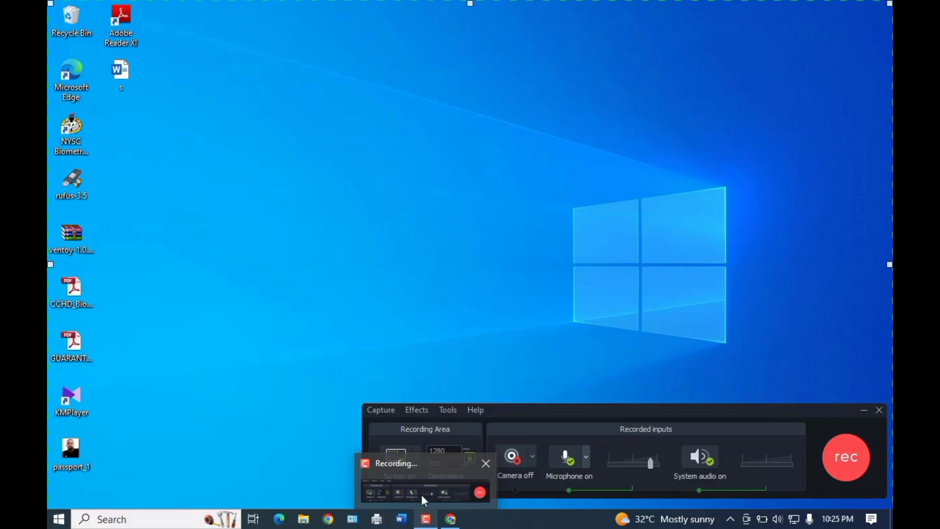
click(421, 494)
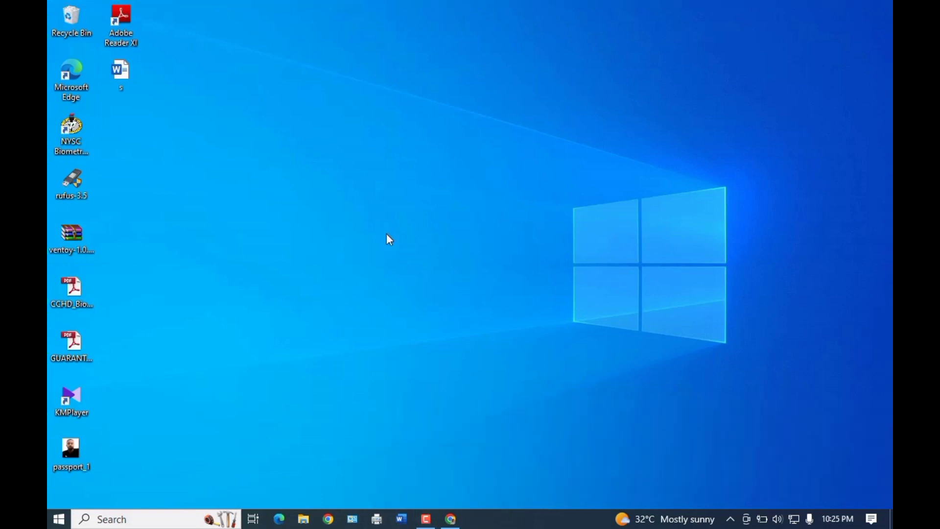